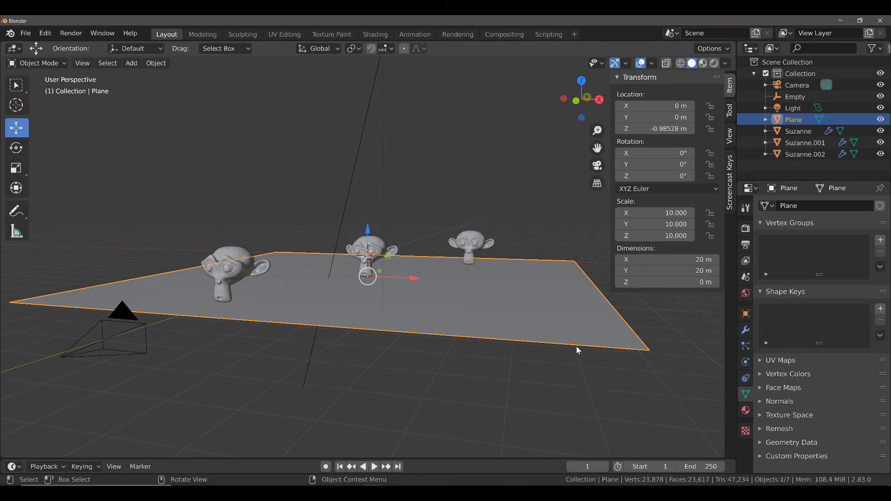
Inspect the scene from the front, right, top and bottom orthographic views
key(KP_1)
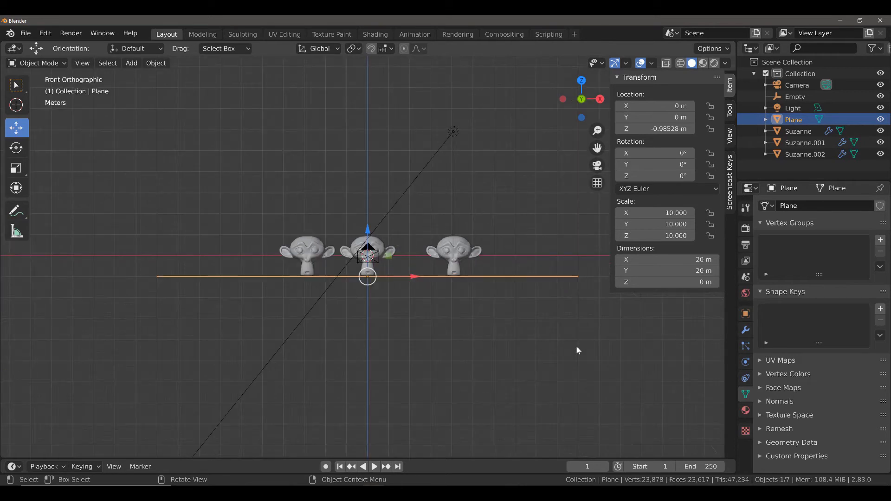
key(KP_3)
key(KP_7)
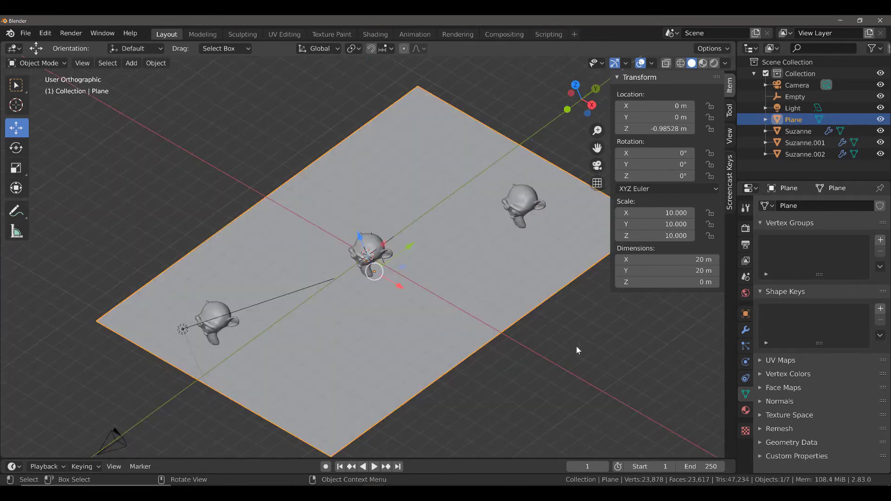
key(ctrl+KP_7)
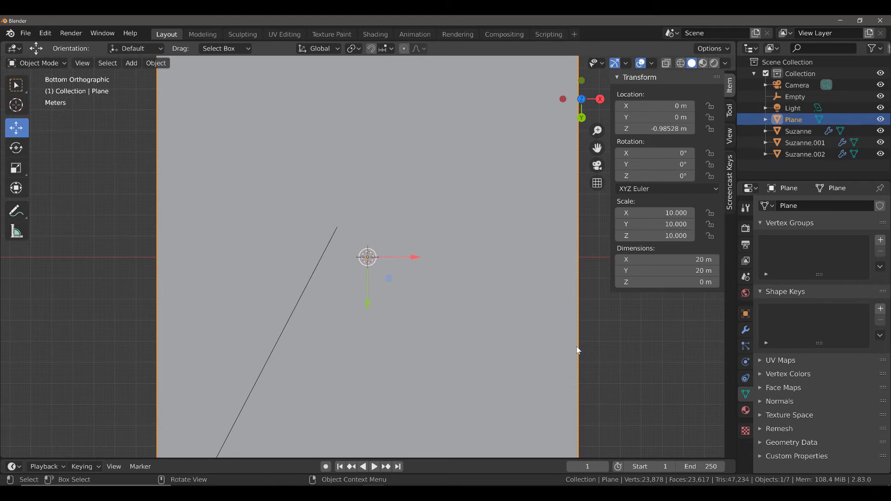
Compare the viewport's perspective and orthographic projections from an angled view above the plane
middle_drag(564, 324, 509, 77)
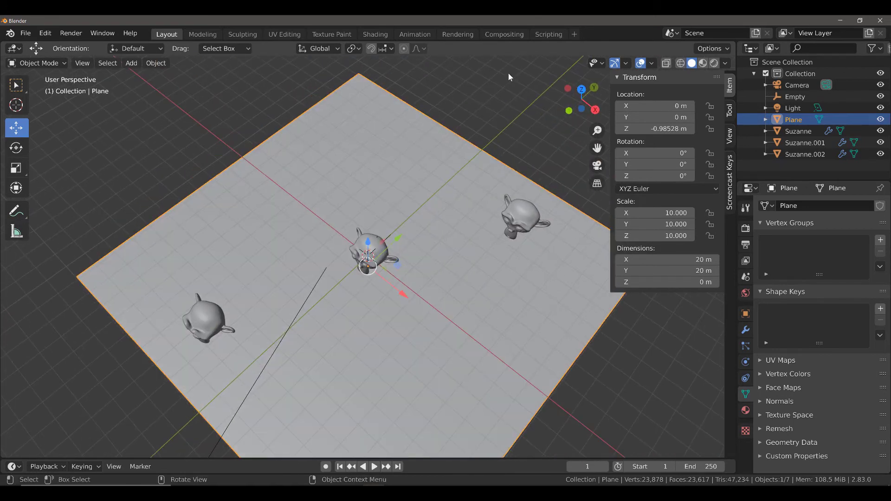
key(KP_5)
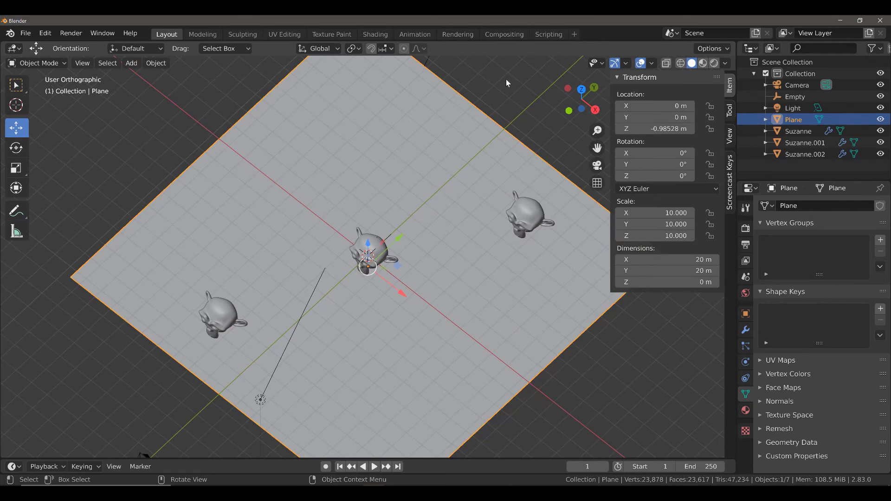
key(KP_5)
key(KP_5)
key(KP_5)
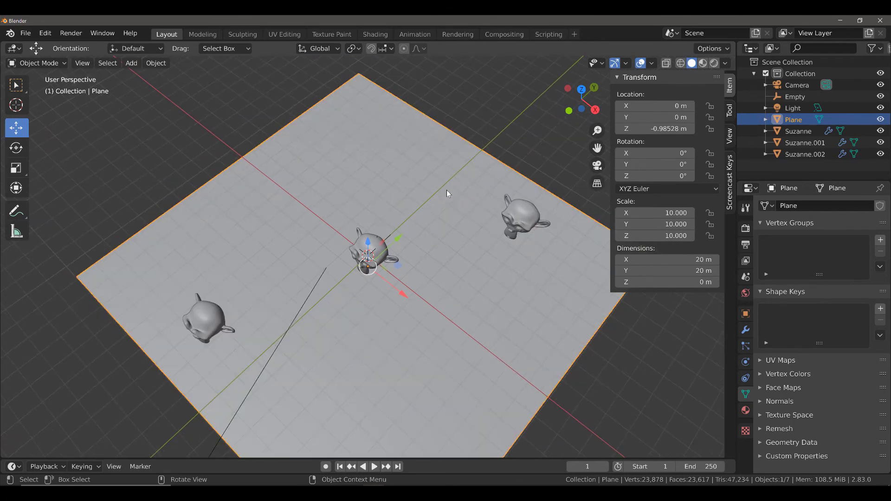
View the monkey heads through the camera, and compare with an orthographic viewport from the same direction
middle_drag(308, 311, 349, 262)
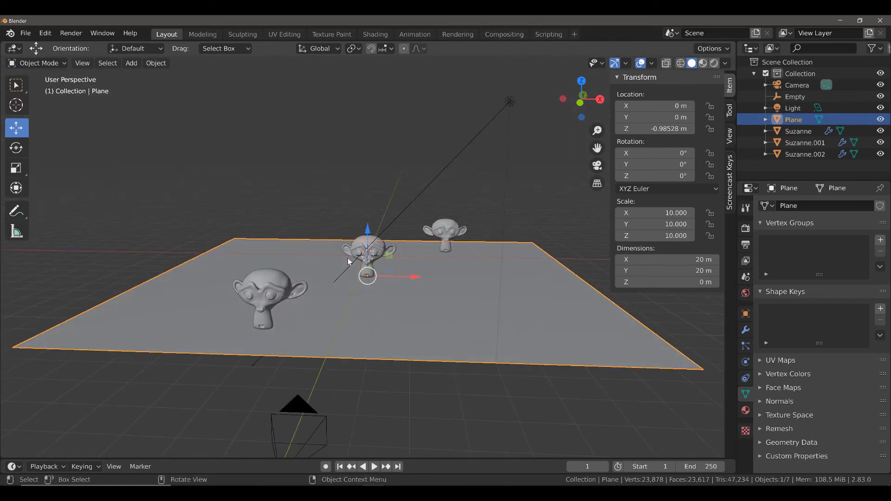
key(KP_0)
scroll(392, 251, up, 3)
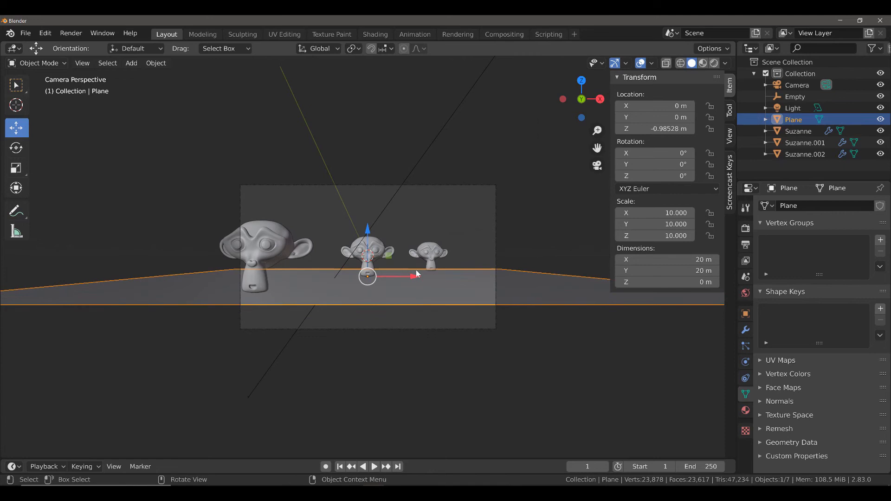
key(KP_5)
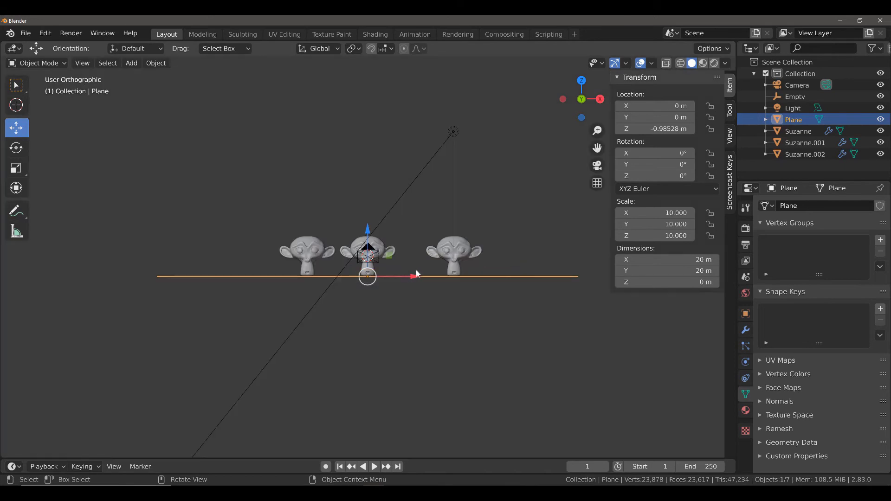
scroll(417, 262, up, 3)
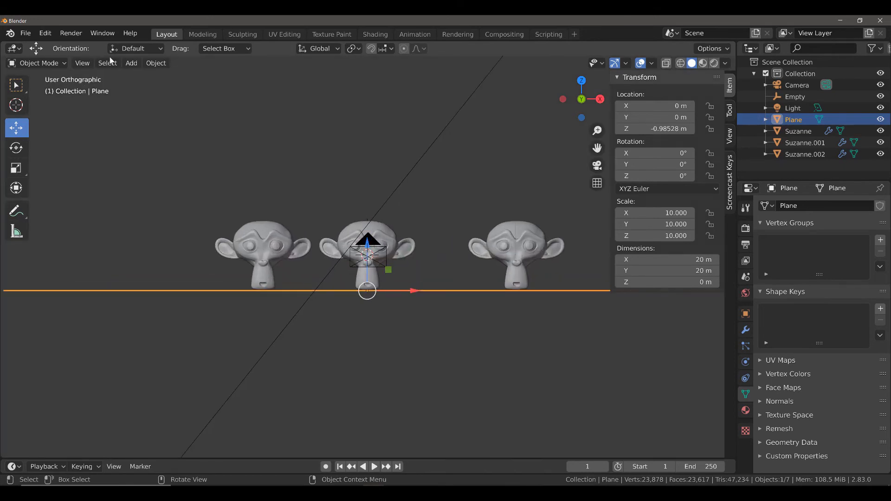
Render the scene with the perspective camera, examine the image and close the result
click(75, 34)
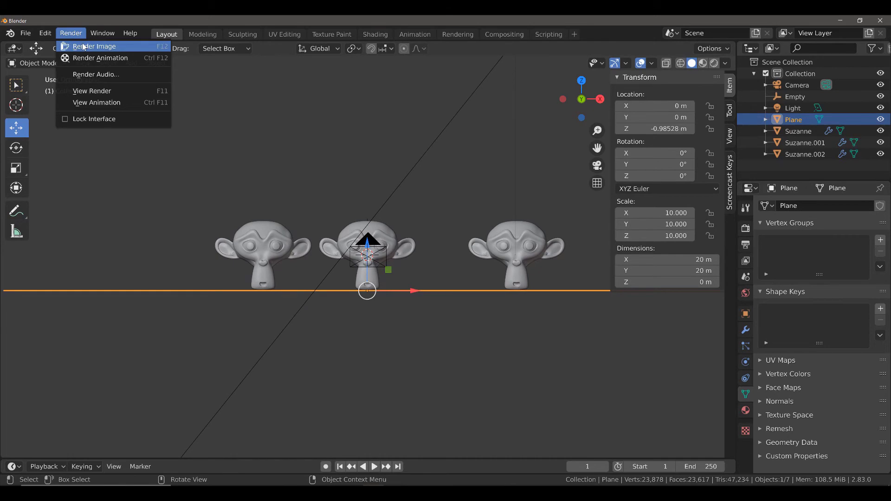
click(84, 47)
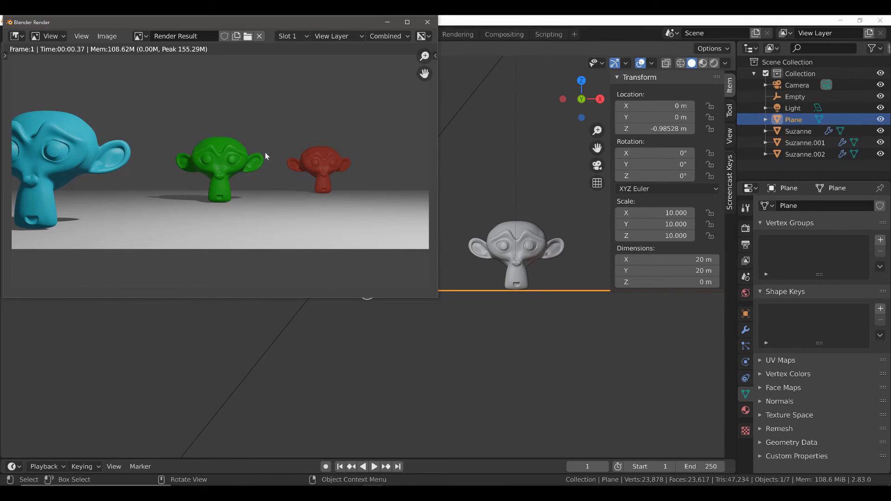
click(428, 23)
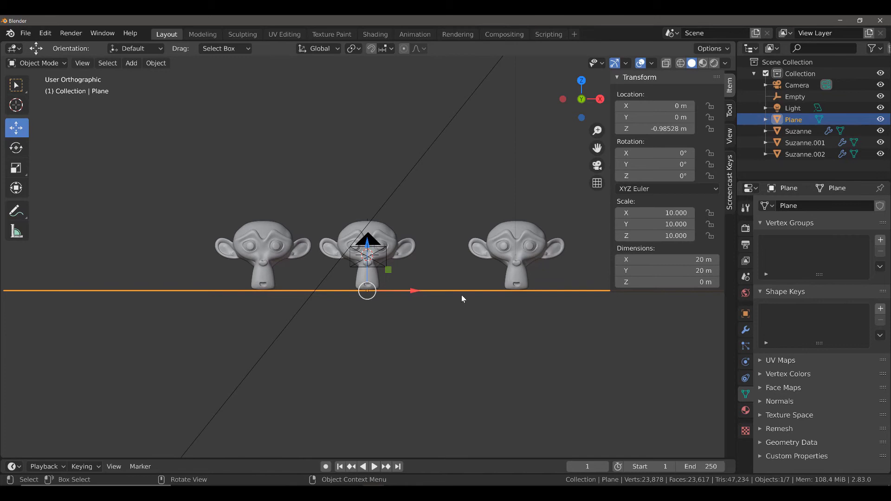
Select the camera in front of the middle monkey head and set its lens type to Orthographic
click(378, 252)
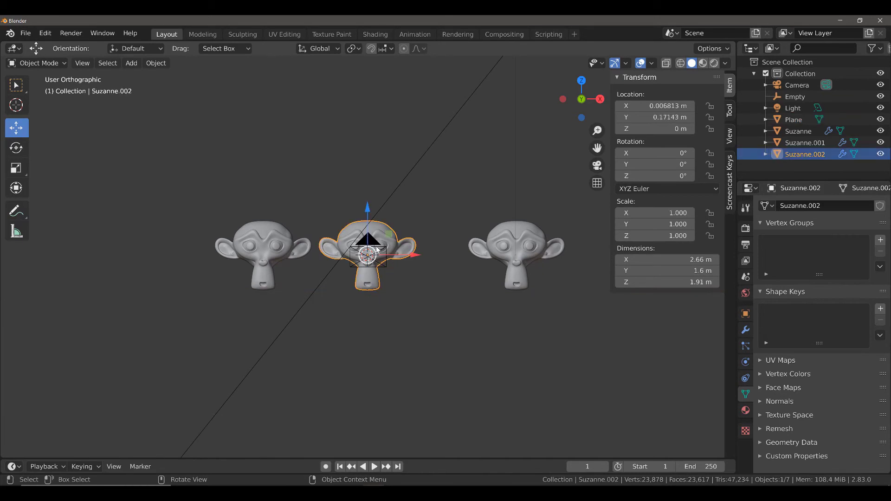
click(378, 251)
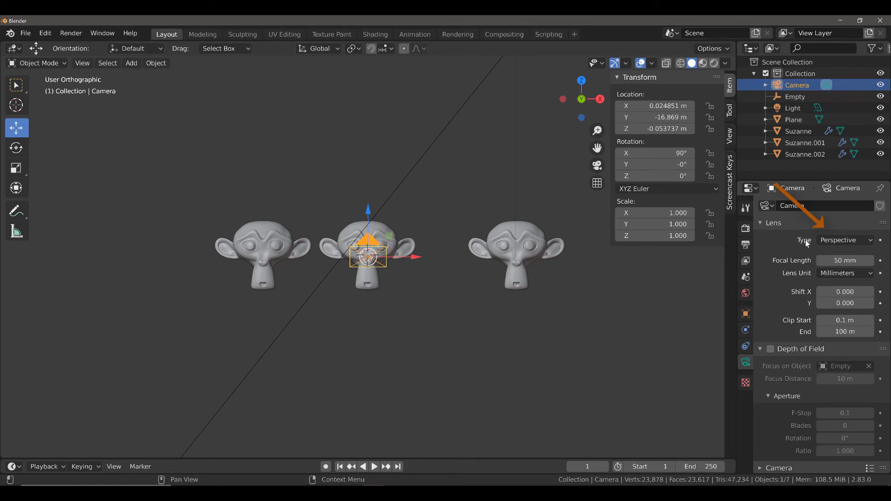
click(832, 241)
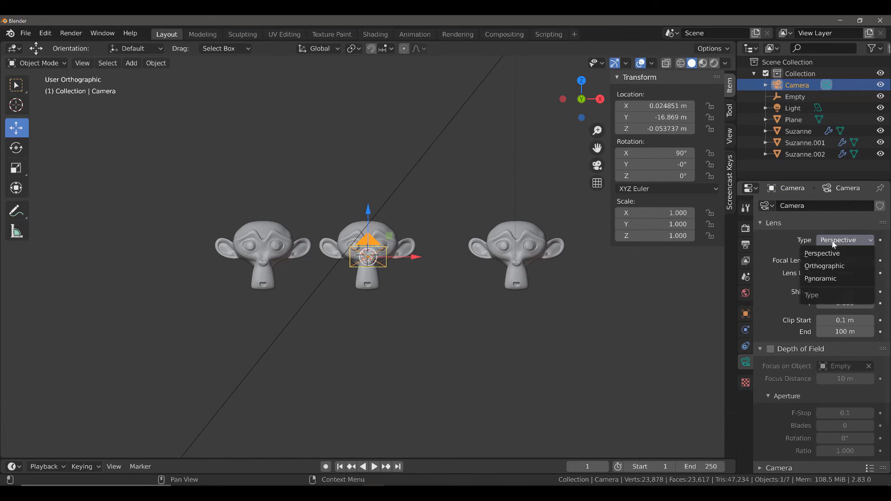
click(825, 266)
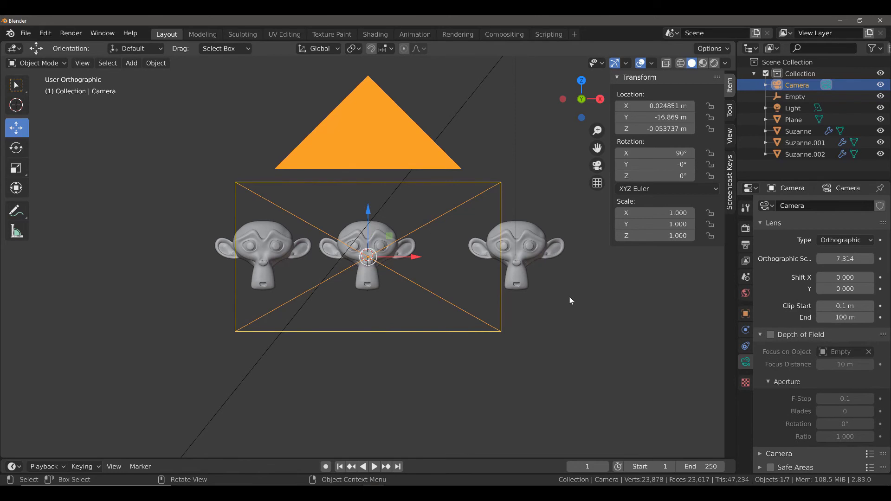
Check the orthographic framing through the camera, and examine the camera and monkey heads from an angled view
key(KP_0)
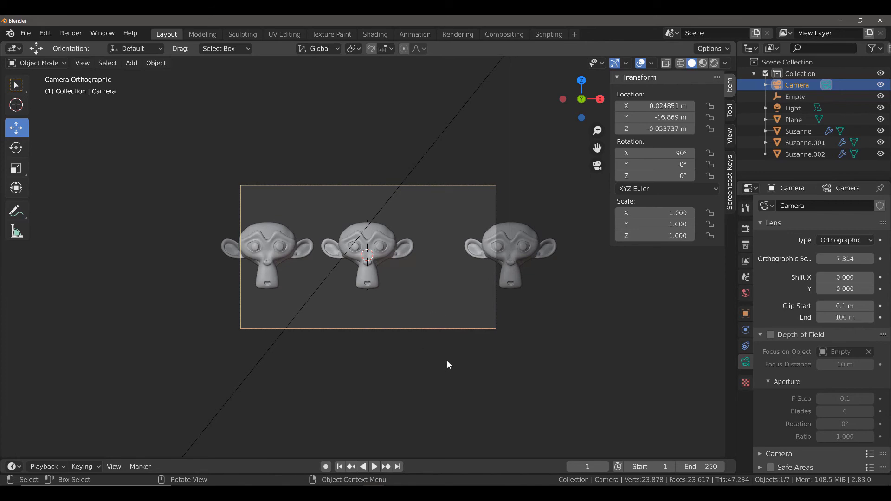
middle_drag(509, 332, 462, 343)
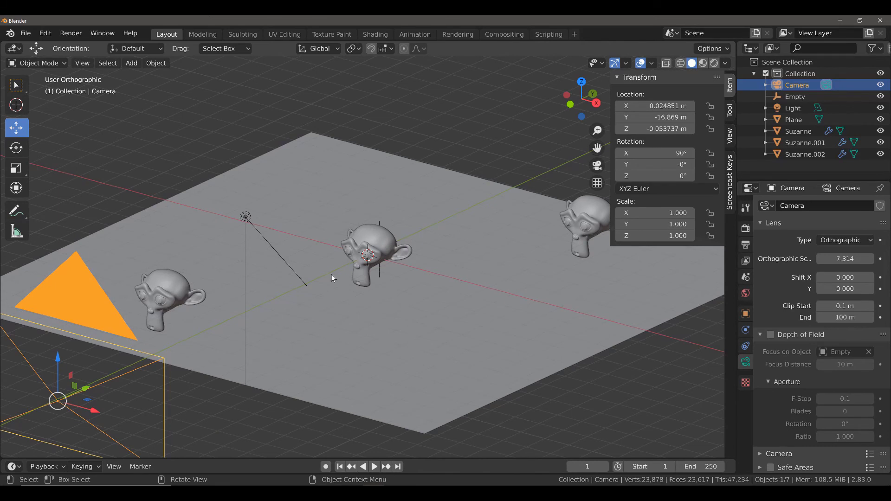
middle_drag(332, 275, 297, 236)
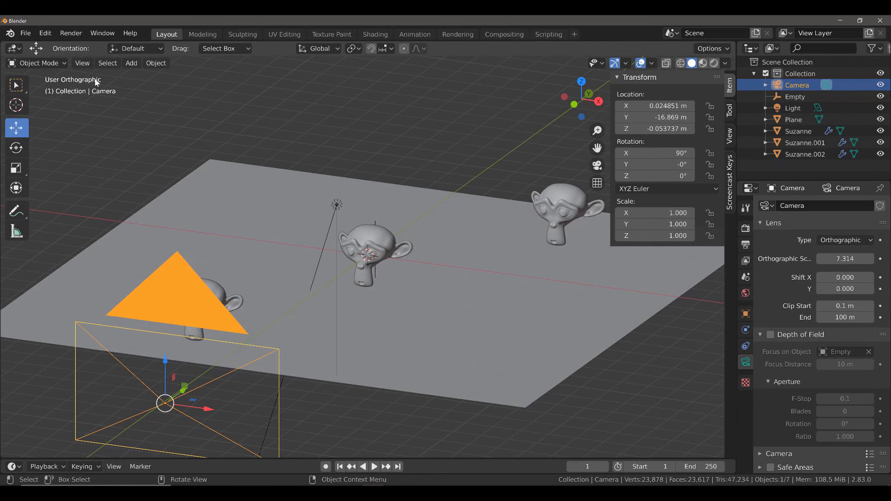
Return to the camera view, render the scene with the orthographic camera and close the result
key(KP_0)
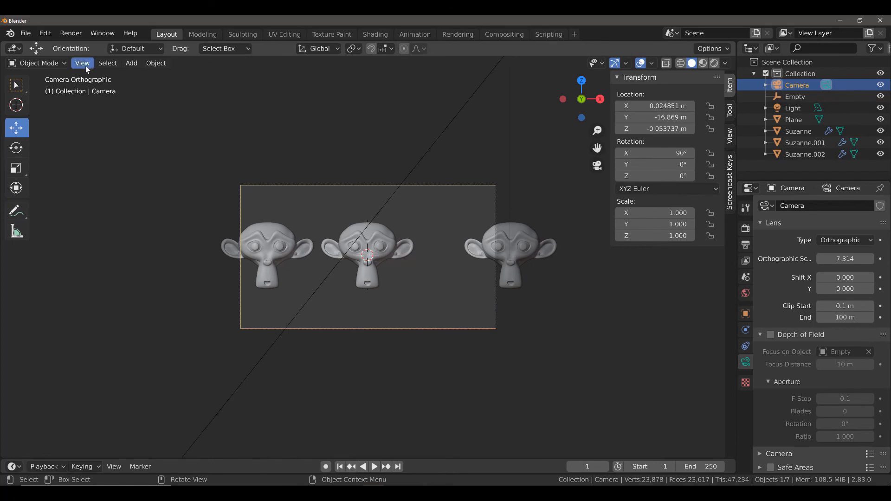
click(95, 33)
mouse_move(73, 32)
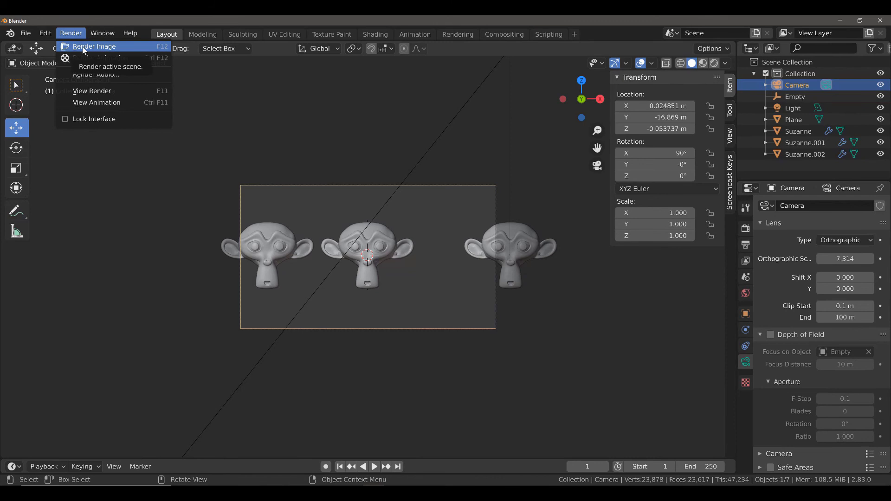
click(84, 47)
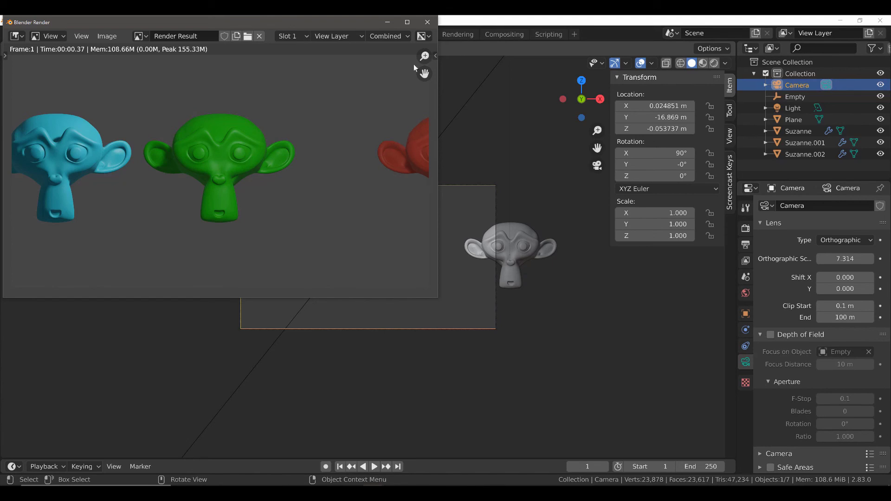
click(427, 21)
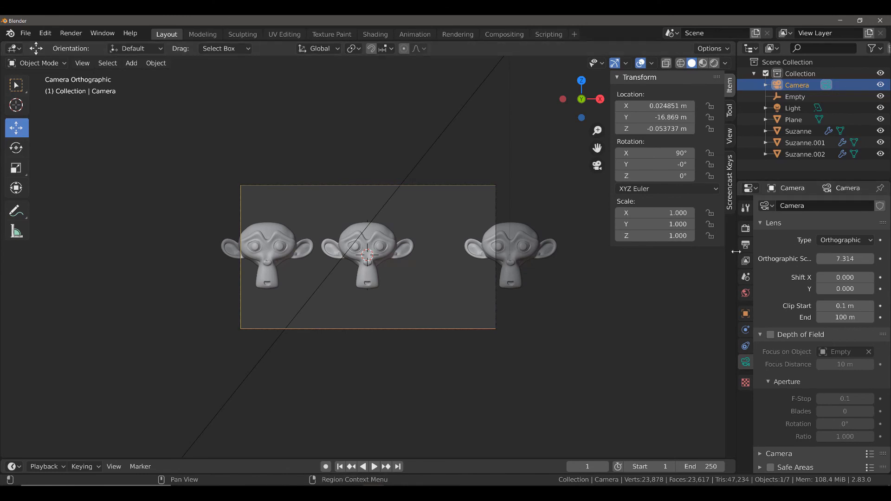
Widen the camera properties area and set the camera's orthographic scale to 12.214 to frame all three monkey heads
drag(736, 251, 676, 254)
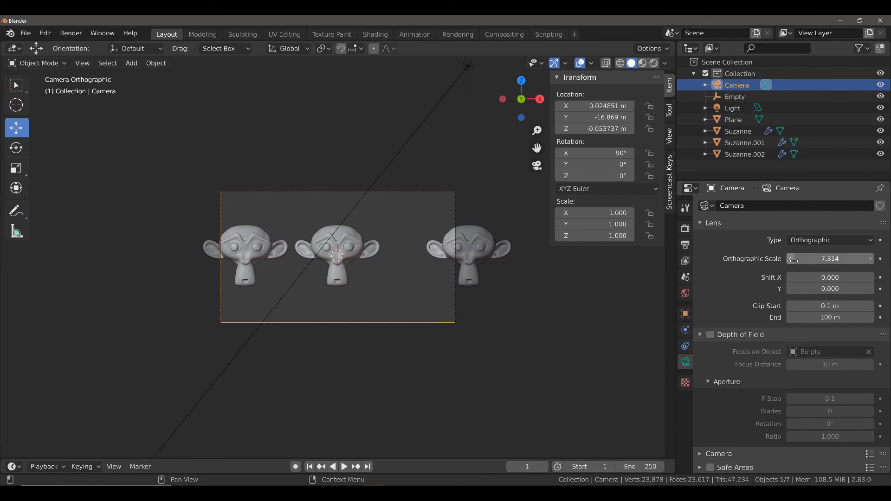
ctrl+drag(784, 259, 829, 259)
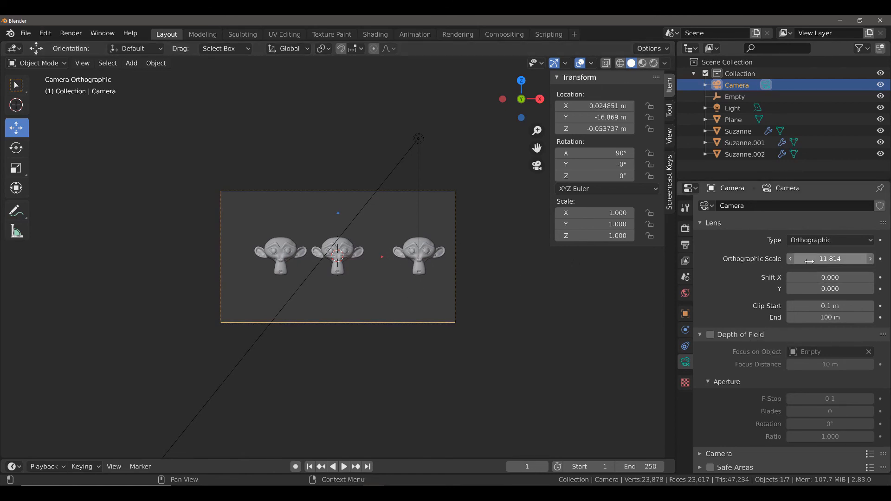
ctrl+drag(809, 262, 832, 261)
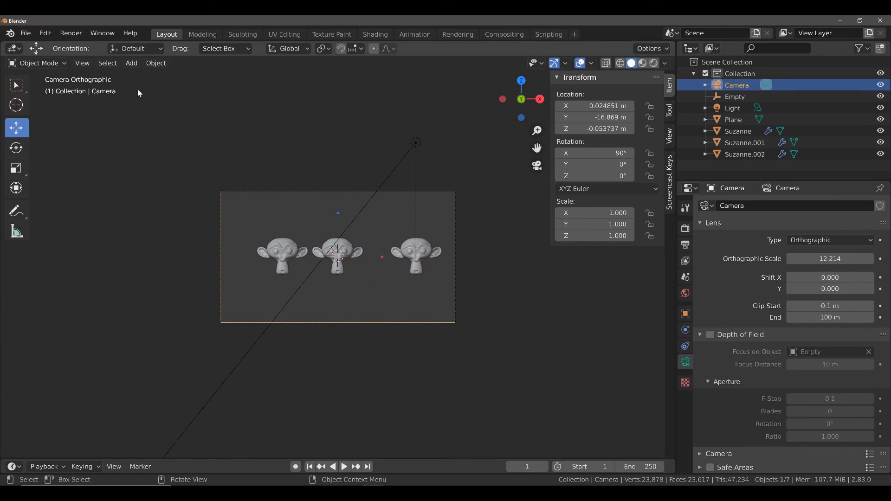
Render the scene with the enlarged orthographic scale, examine the image and close the result
click(74, 34)
click(91, 44)
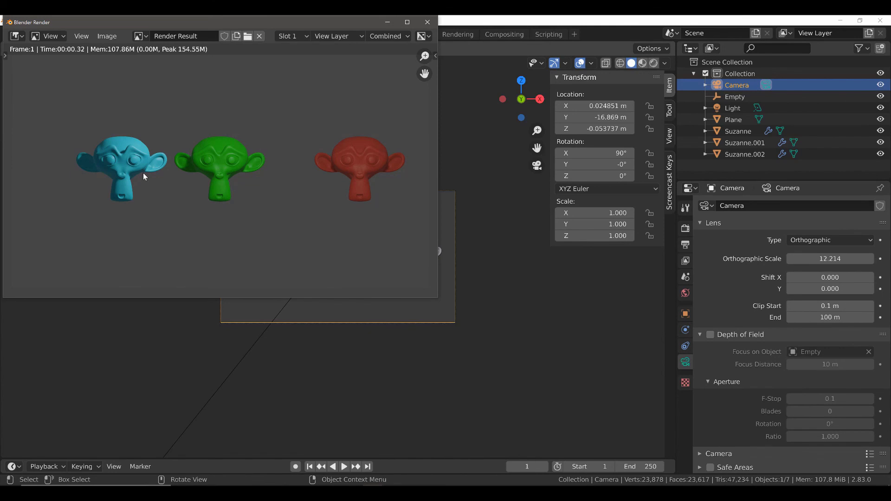
click(428, 22)
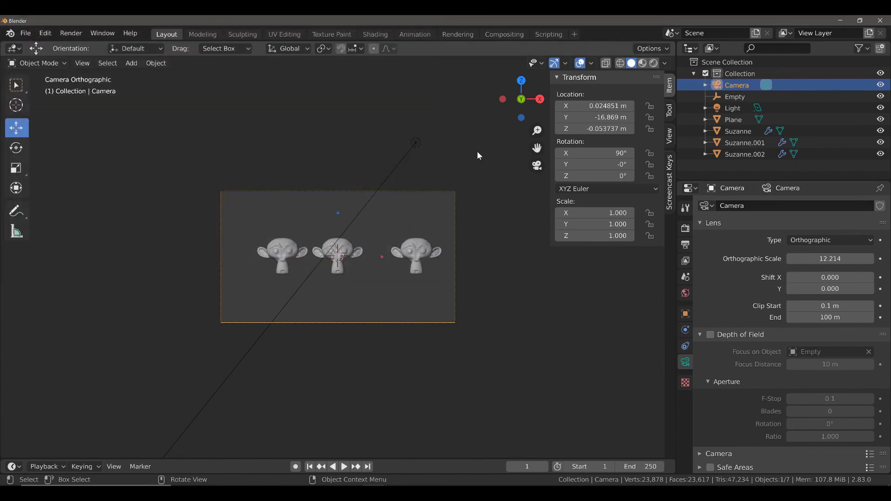